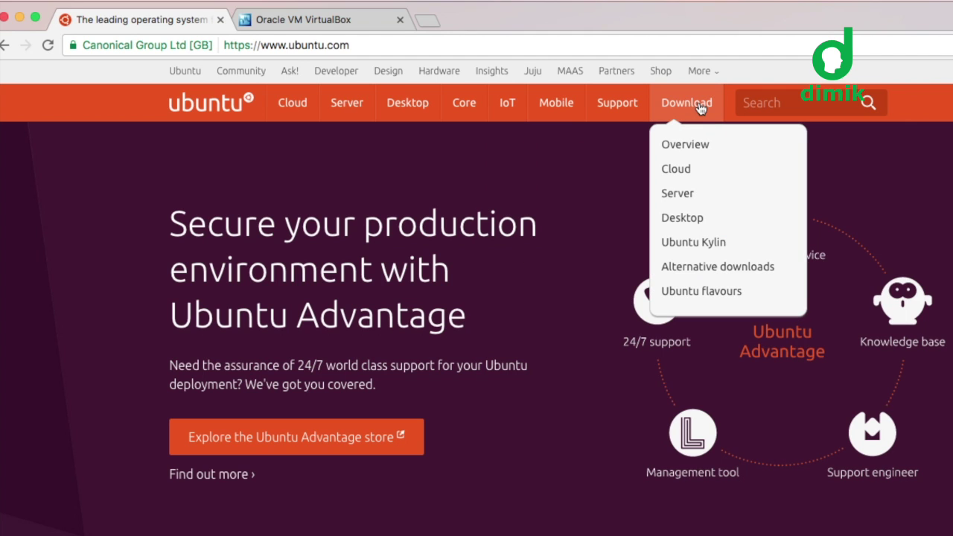
Step: Open the Ubuntu Desktop download page and compare the 16.04.1 LTS and 16.10 system requirements
left_click(682, 227)
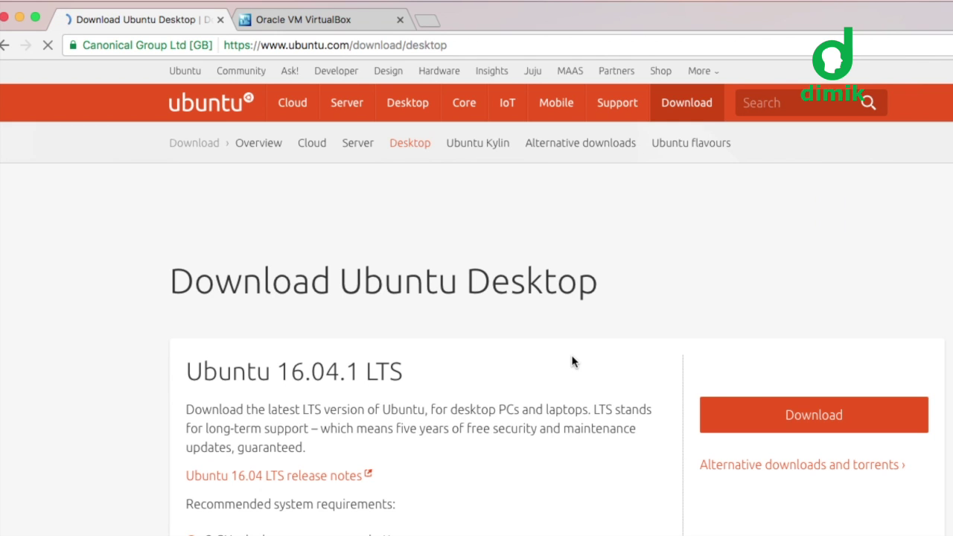
scroll(572, 362, "down", 10)
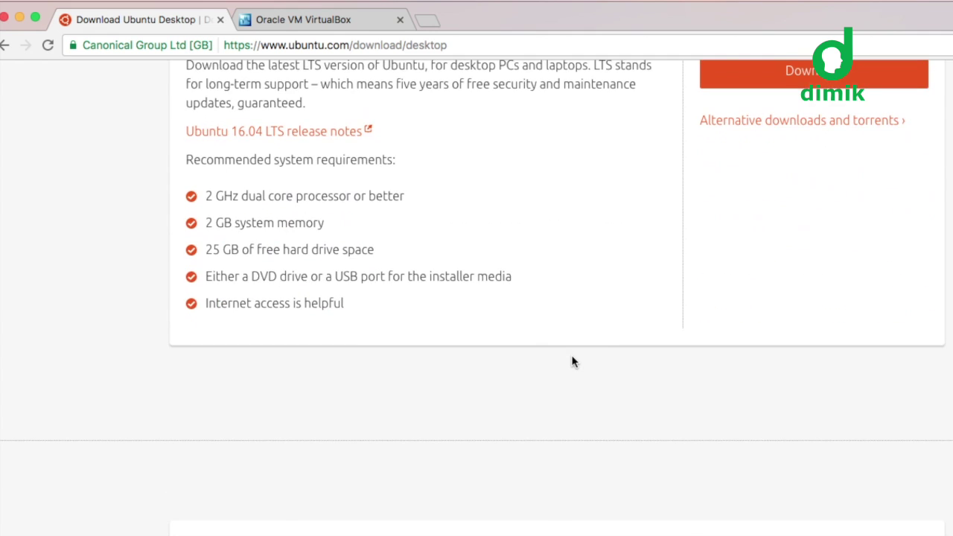
scroll(572, 362, "up", 5)
scroll(572, 362, "down", 7)
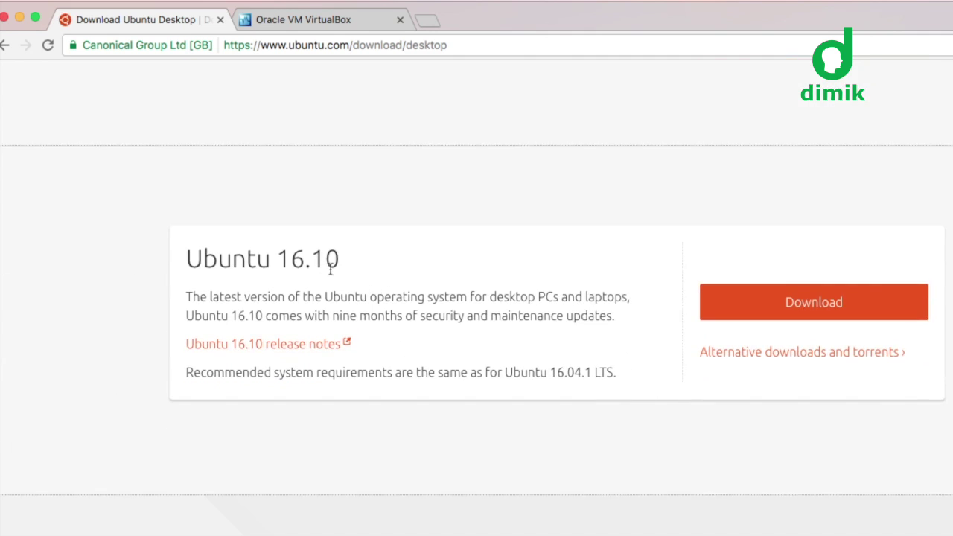
scroll(358, 271, "up", 3)
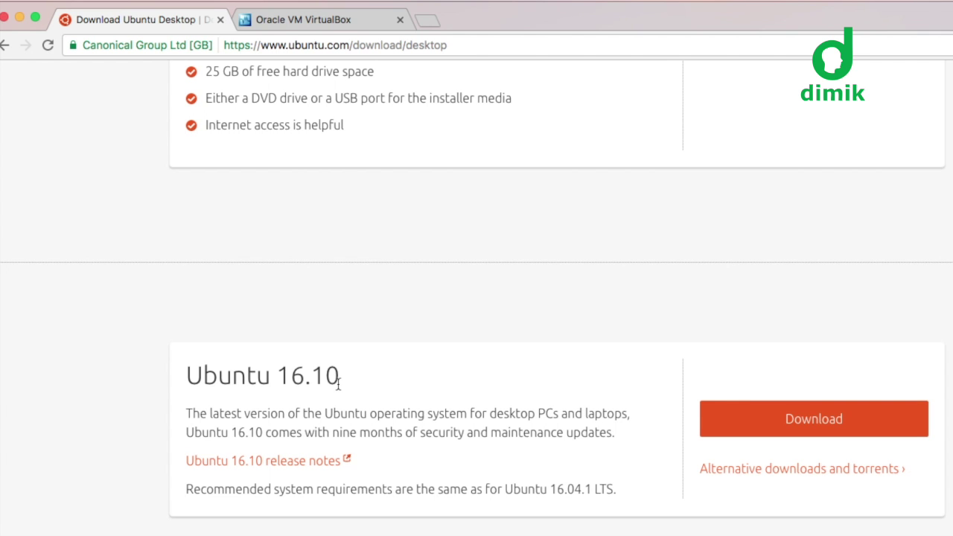
scroll(339, 383, "up", 8)
scroll(335, 402, "down", 6)
scroll(334, 417, "up", 3)
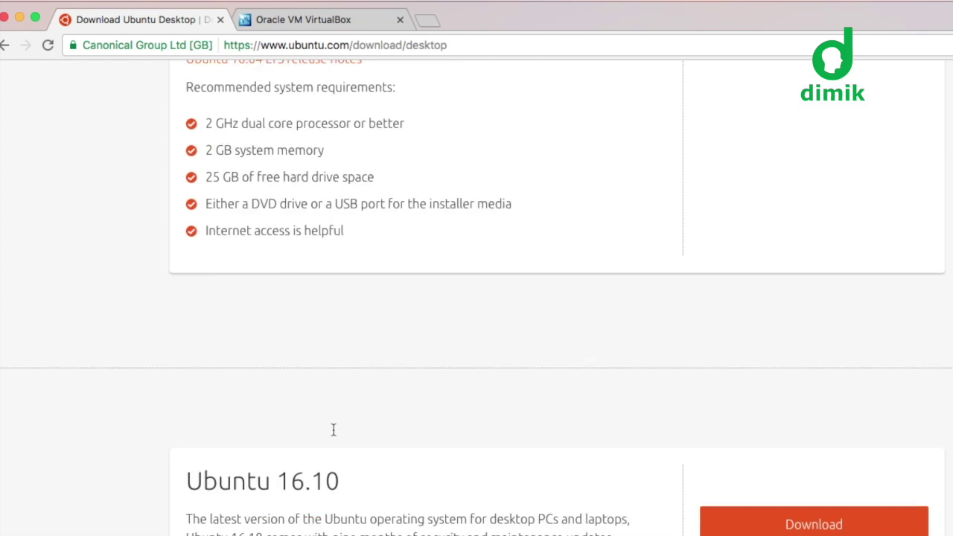
scroll(334, 430, "up", 5)
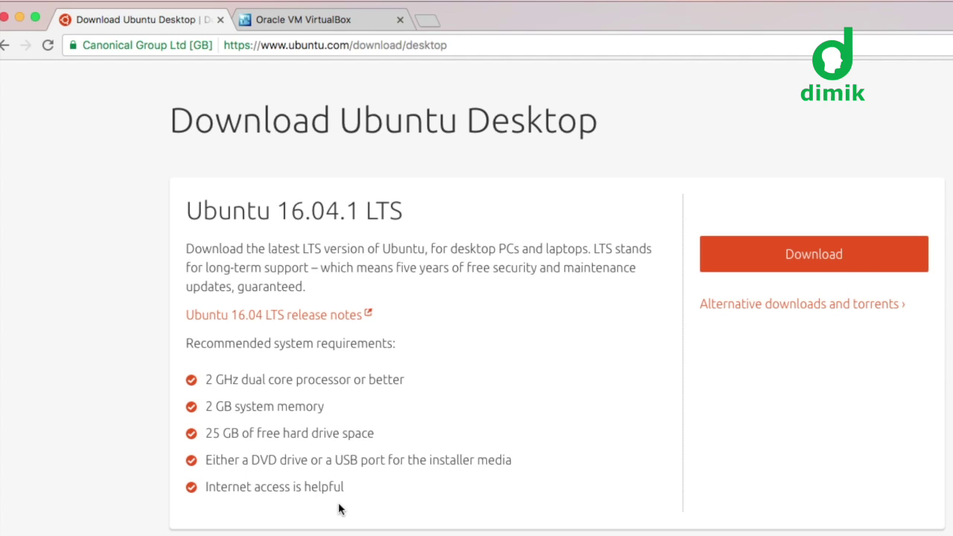
scroll(519, 394, "up", 2)
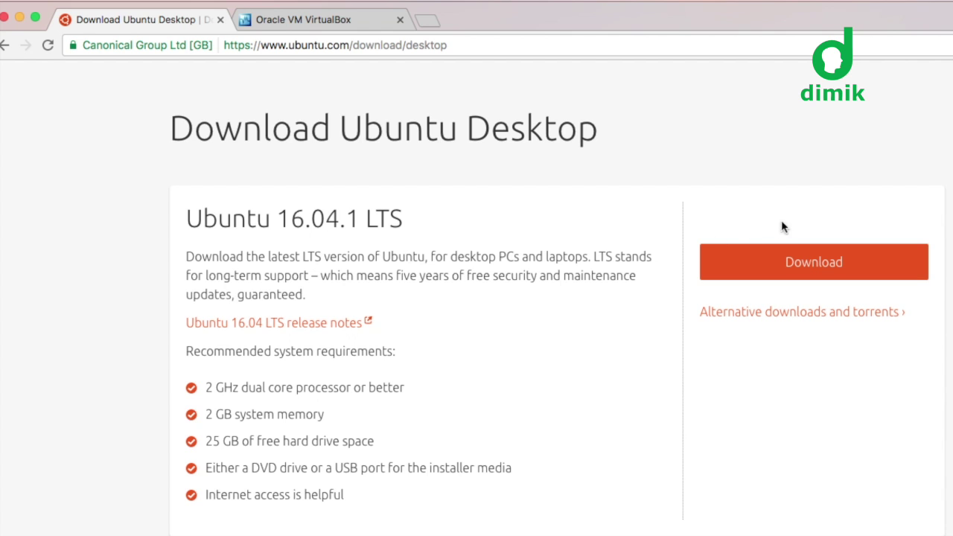
Step: Choose Download for Ubuntu 16.04.1 LTS and look over the contribution options
left_click(794, 262)
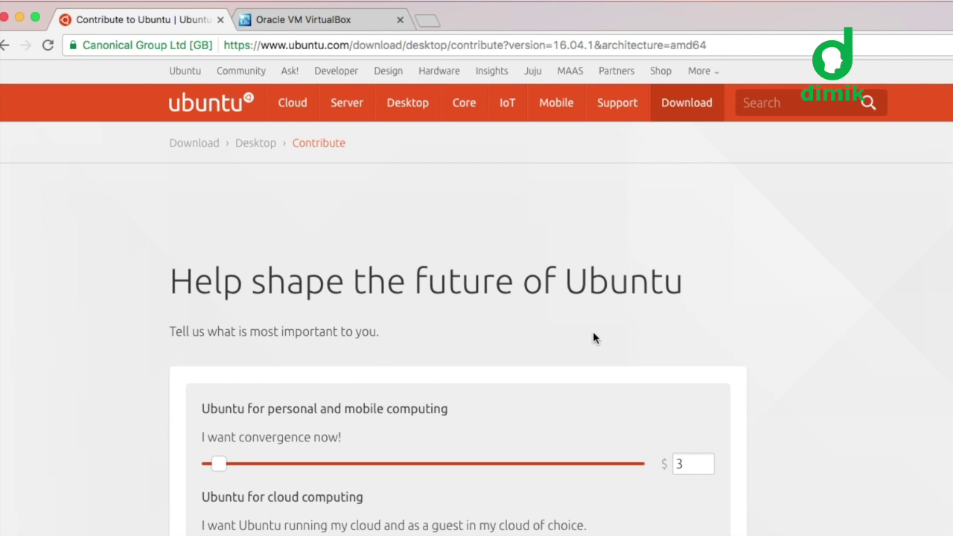
scroll(593, 335, "down", 5)
scroll(594, 338, "up", 3)
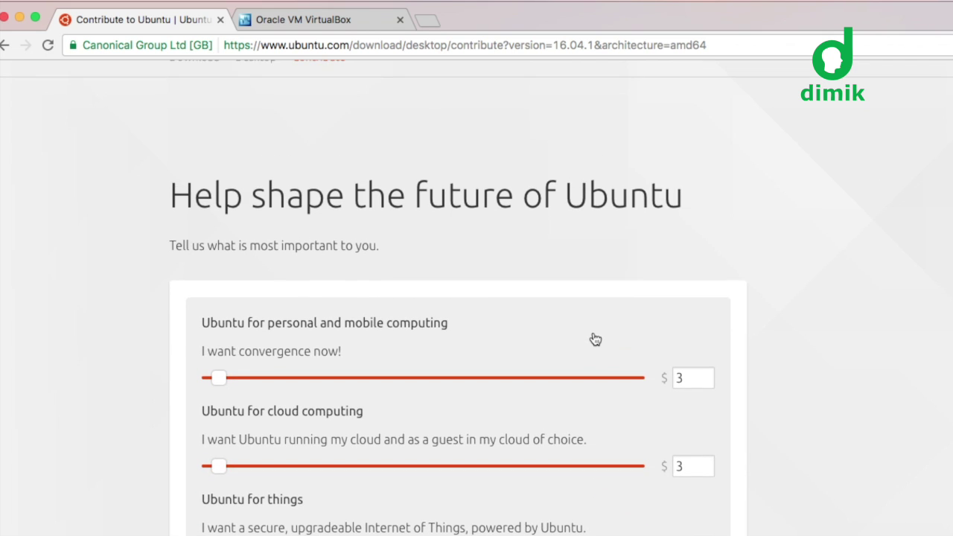
scroll(593, 338, "down", 6)
scroll(593, 338, "down", 2)
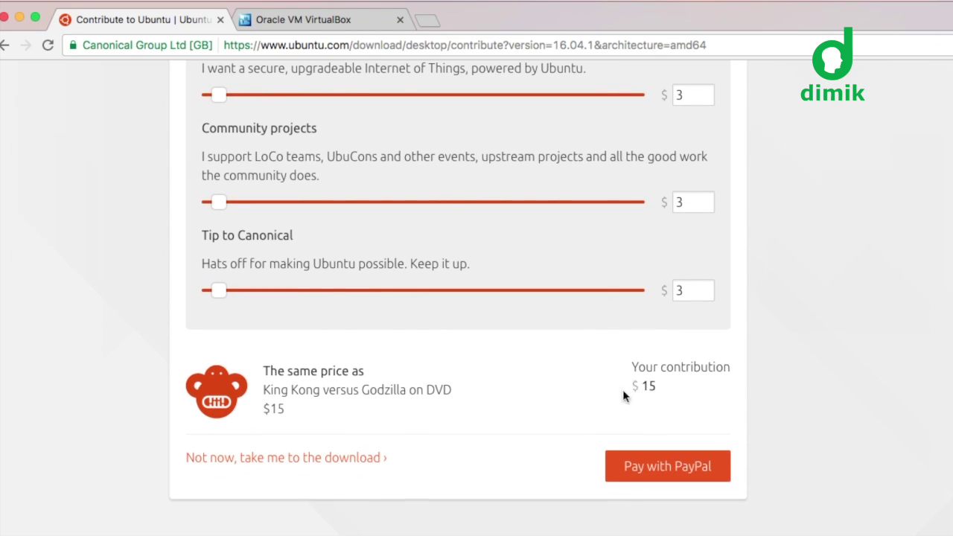
scroll(587, 406, "down", 1)
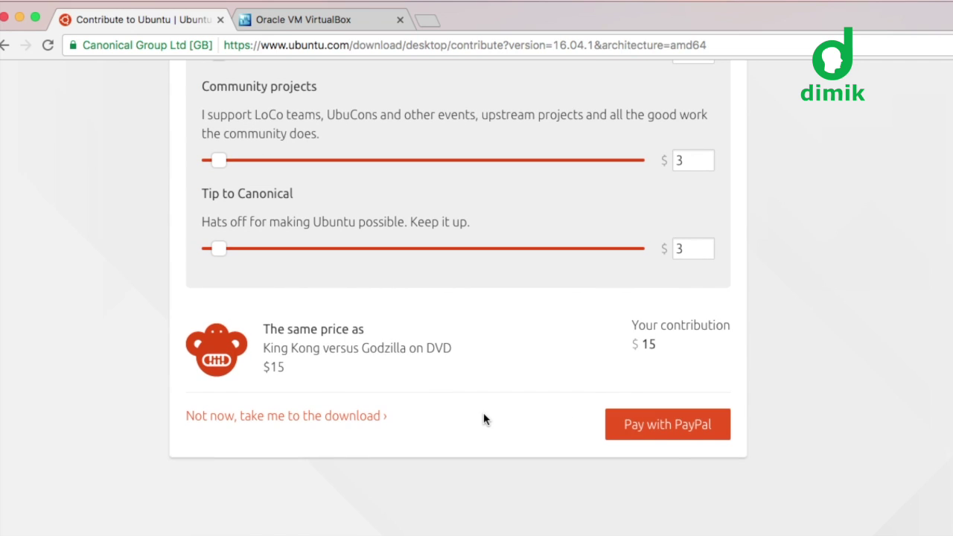
scroll(483, 414, "down", 1)
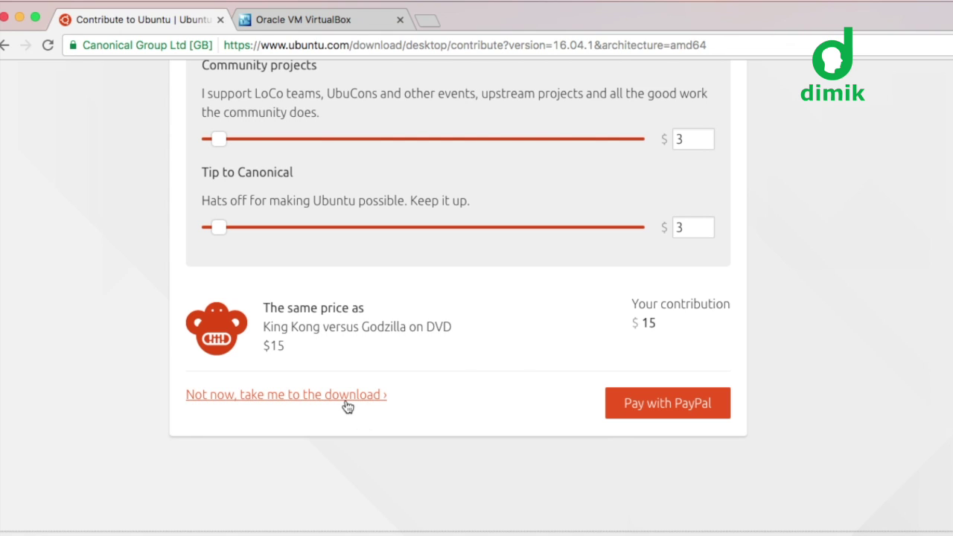
Step: Skip the contribution, decline saving another ISO copy, and switch to the VirtualBox.org tab
left_click(290, 405)
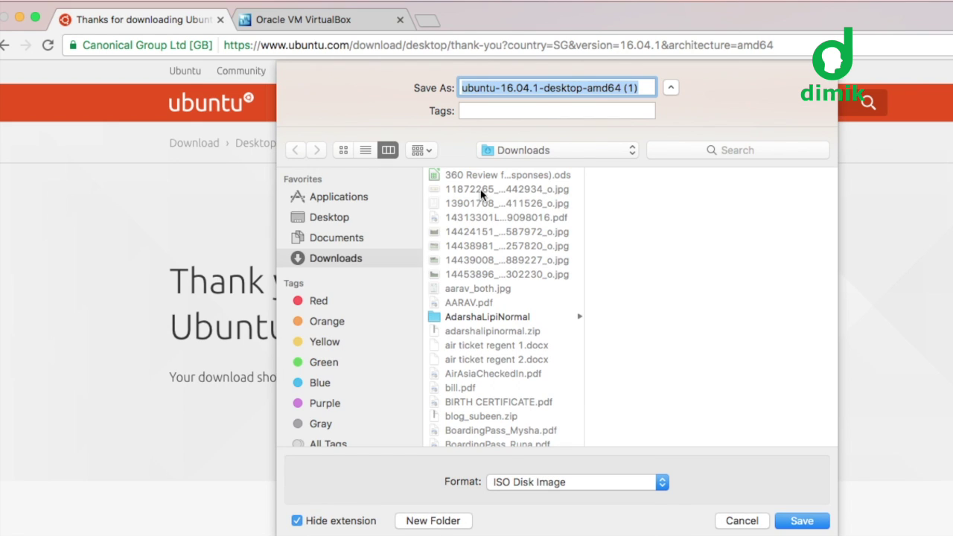
left_click(736, 521)
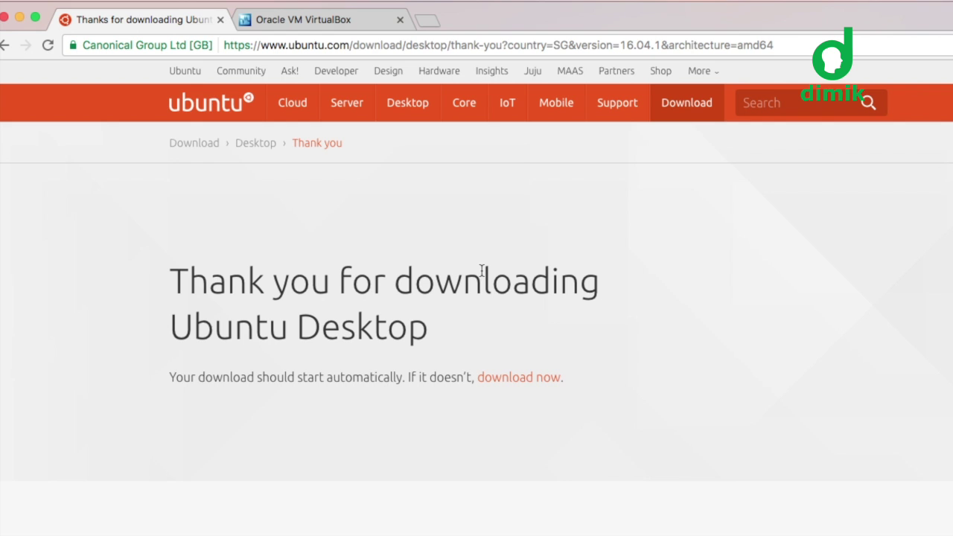
left_click(354, 23)
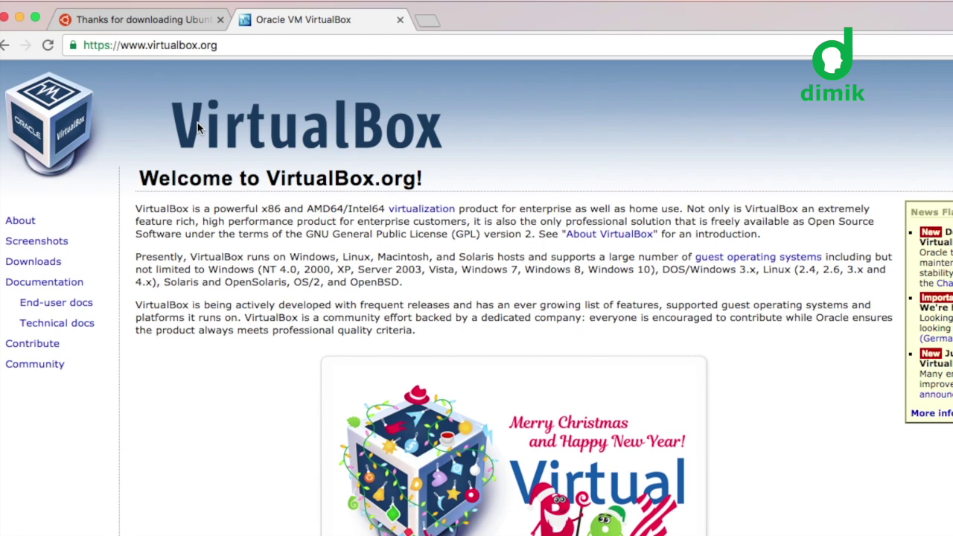
Step: Open the VirtualBox Downloads page and look over the 5.1.12 host packages
left_click(42, 271)
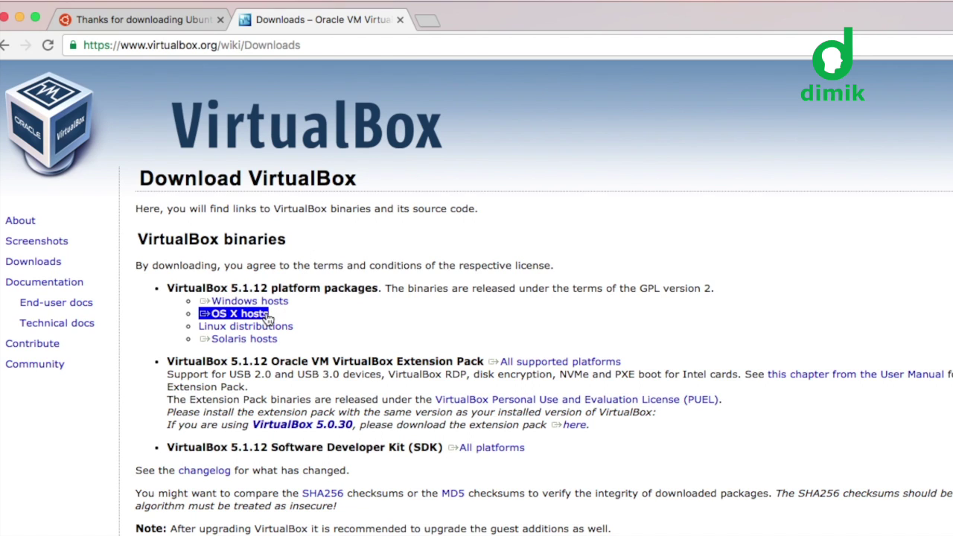
scroll(306, 300, "down", 2)
scroll(306, 298, "up", 2)
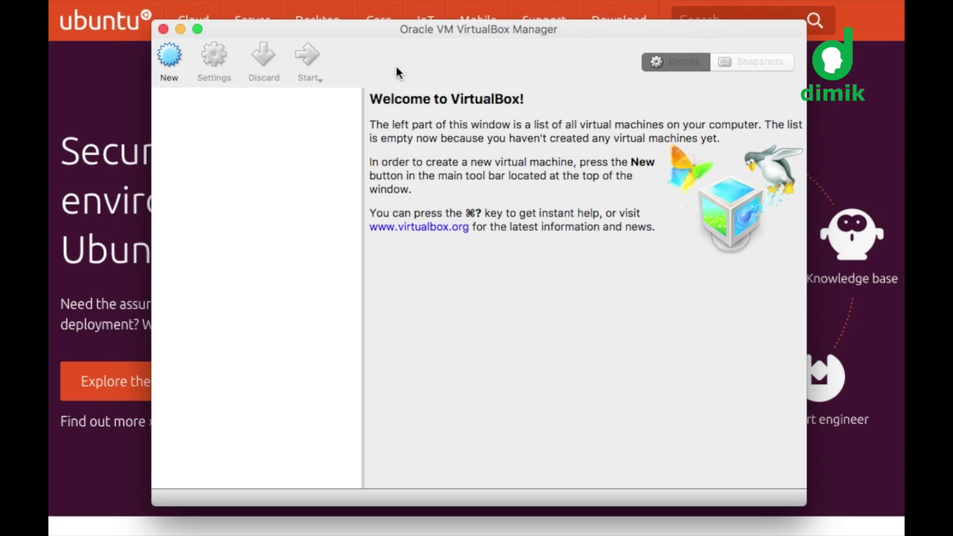
Step: Create a new VM named subeen-vm with type Linux and version Ubuntu (64-bit)
left_click(171, 63)
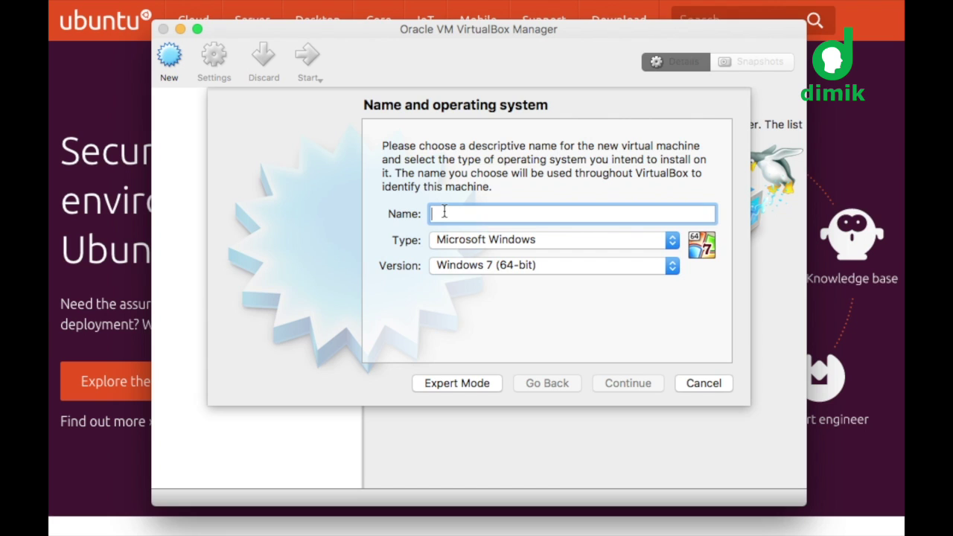
type("subeen")
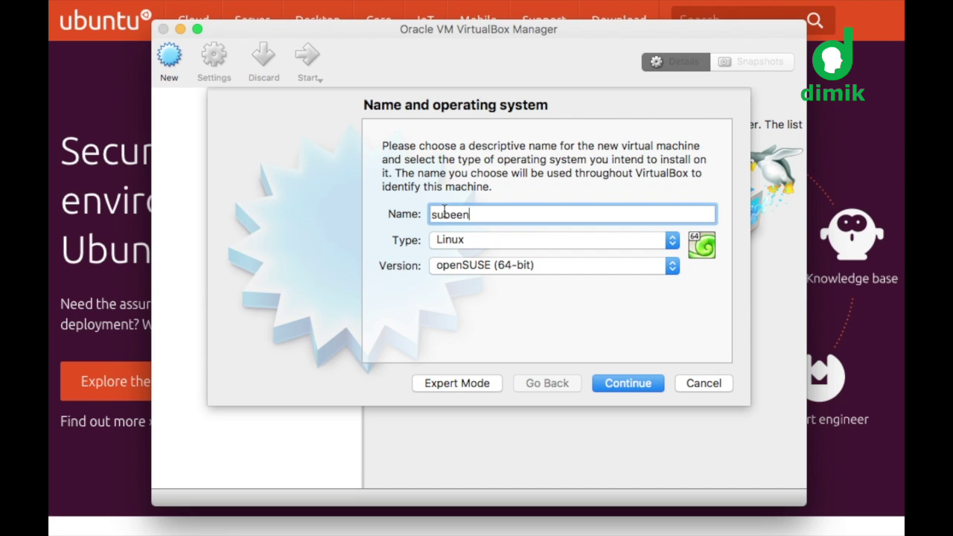
type("-vm")
left_click(511, 240)
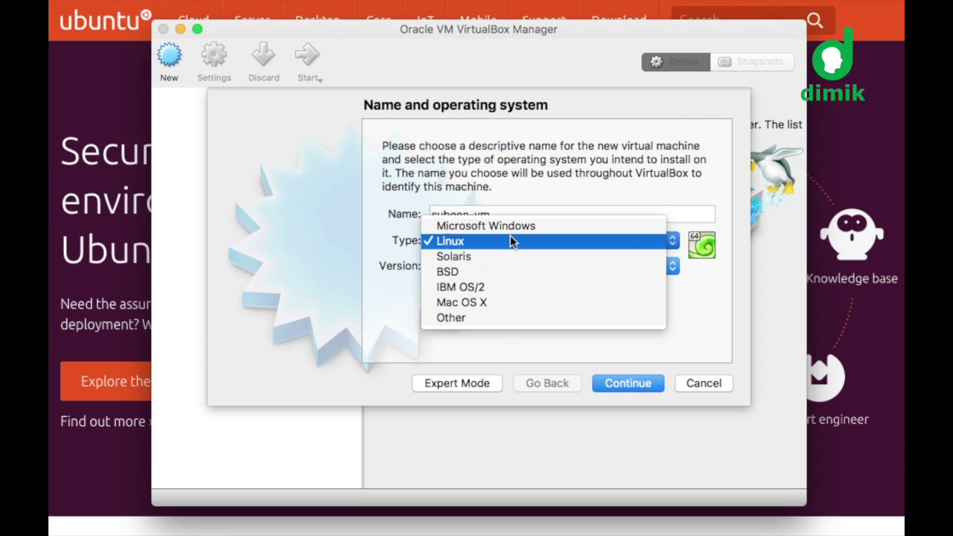
left_click(510, 240)
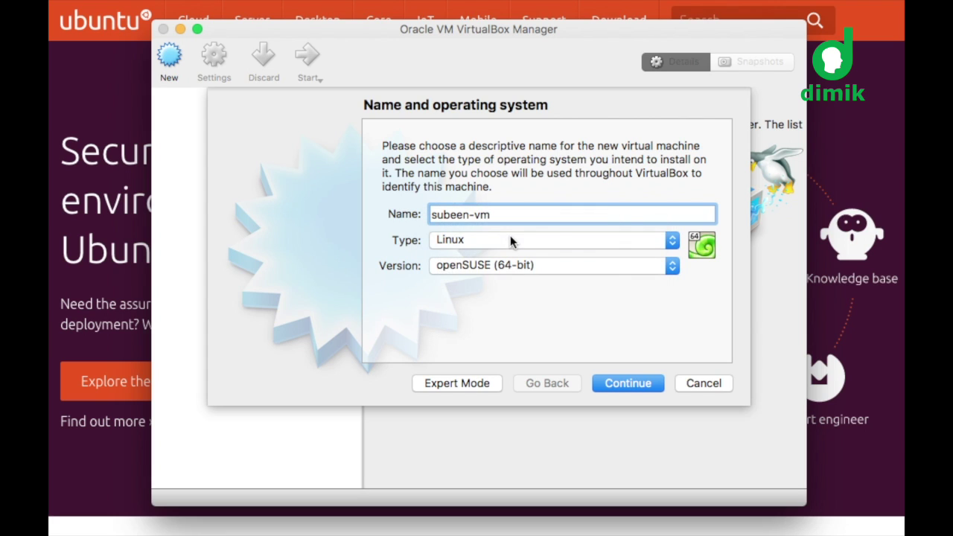
left_click(557, 266)
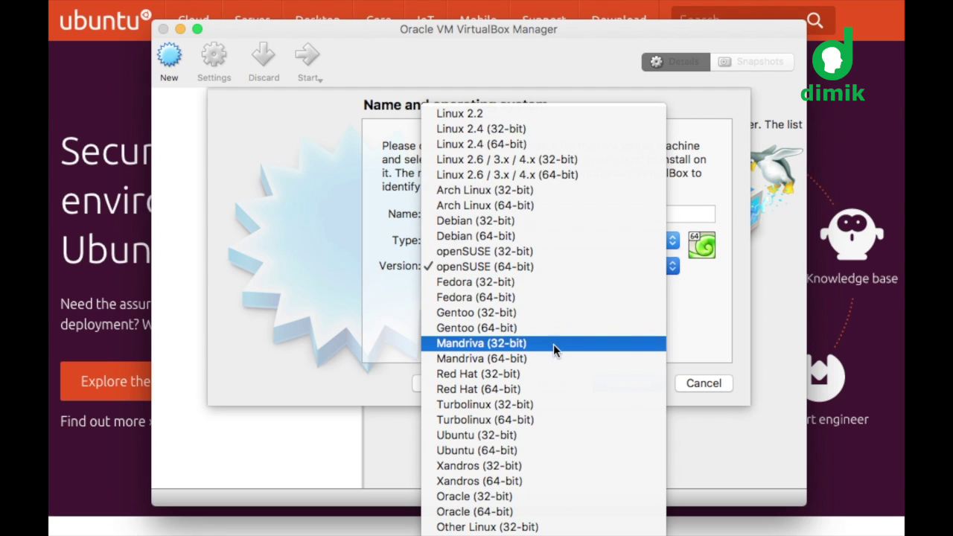
left_click(508, 451)
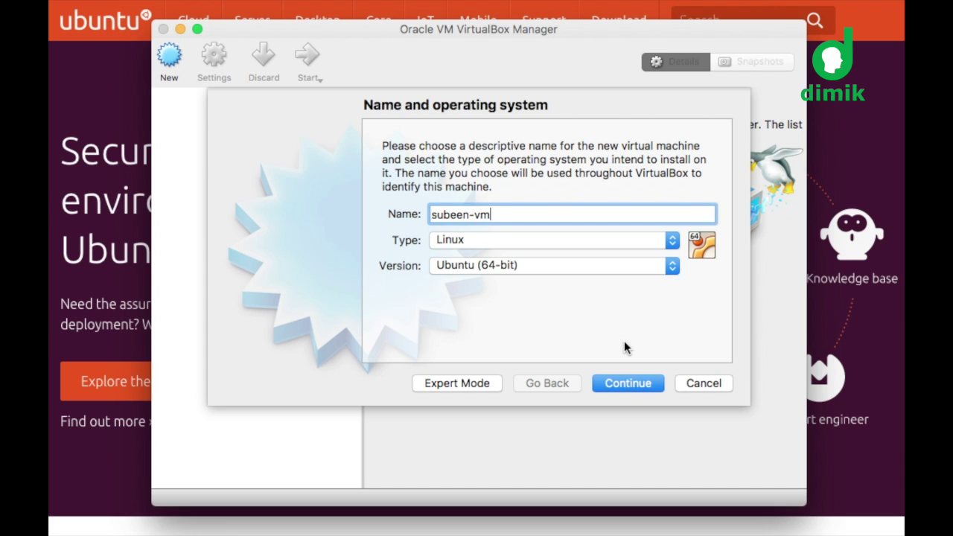
left_click(629, 385)
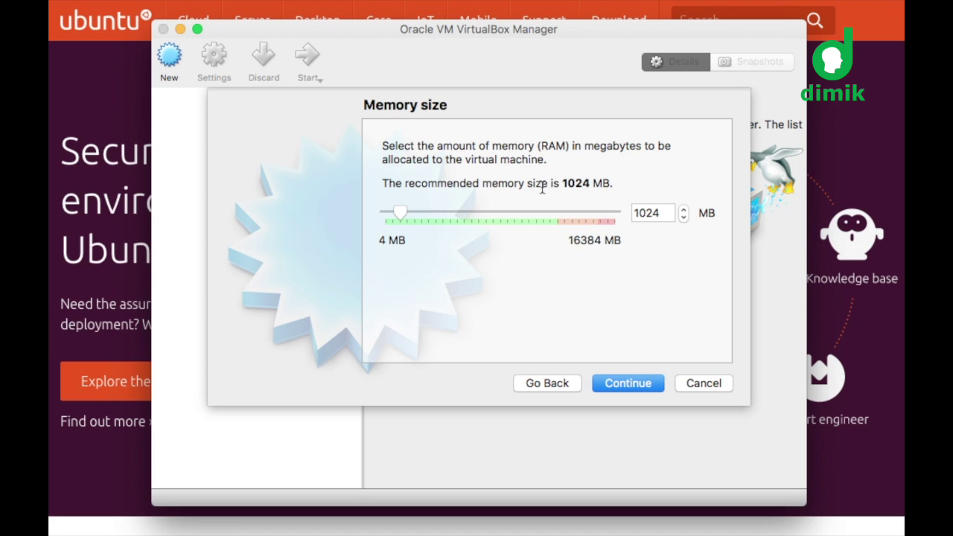
Step: Change the VM's memory from 1024 MB to 4096 MB and continue
left_click(641, 215)
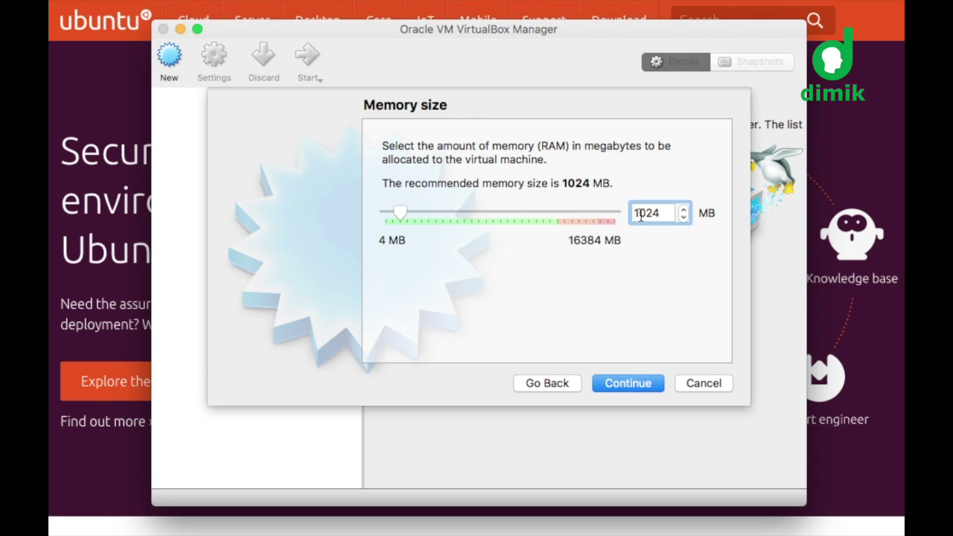
key("BackSpace")
type("40")
key("shift+Right")
key("shift+Right")
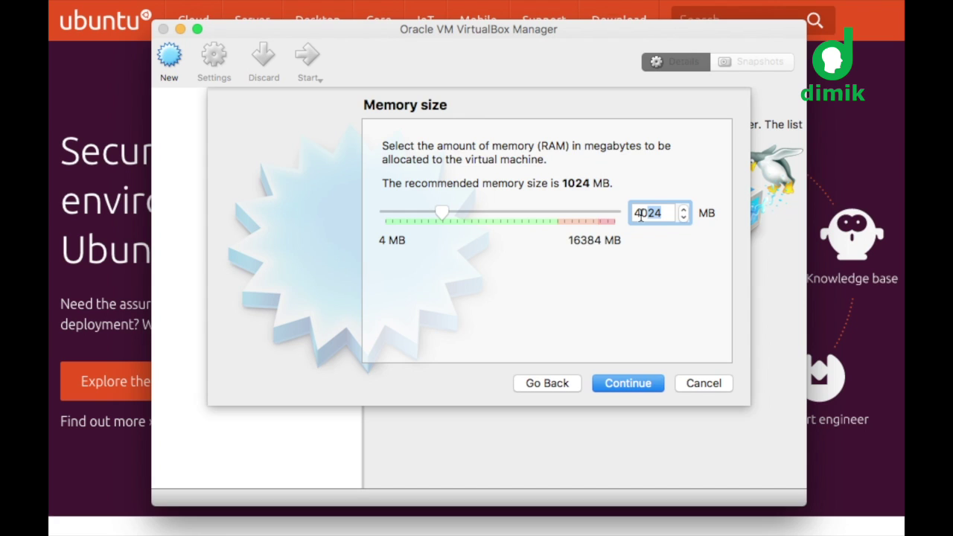
type("96")
left_click(635, 385)
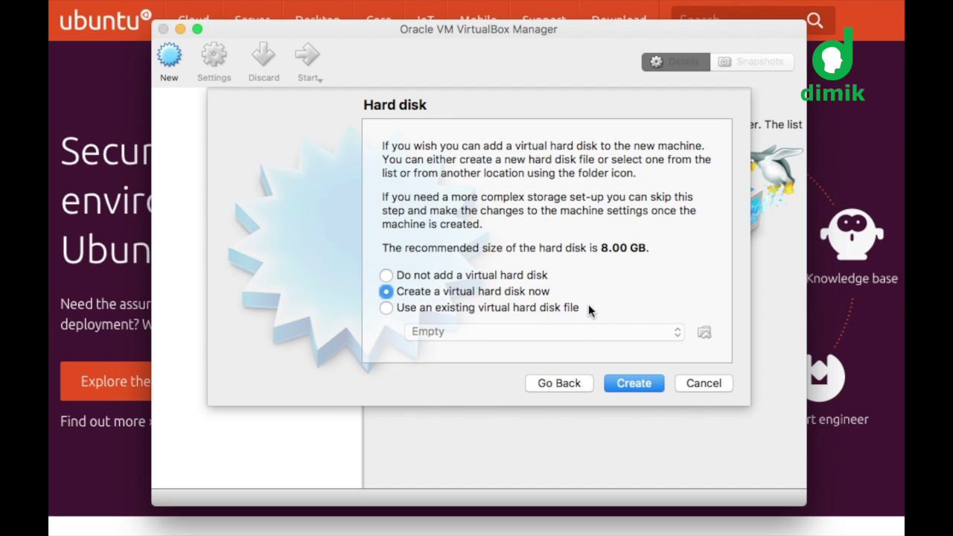
Step: Choose to create a new virtual hard disk now for subeen-vm
left_click(630, 383)
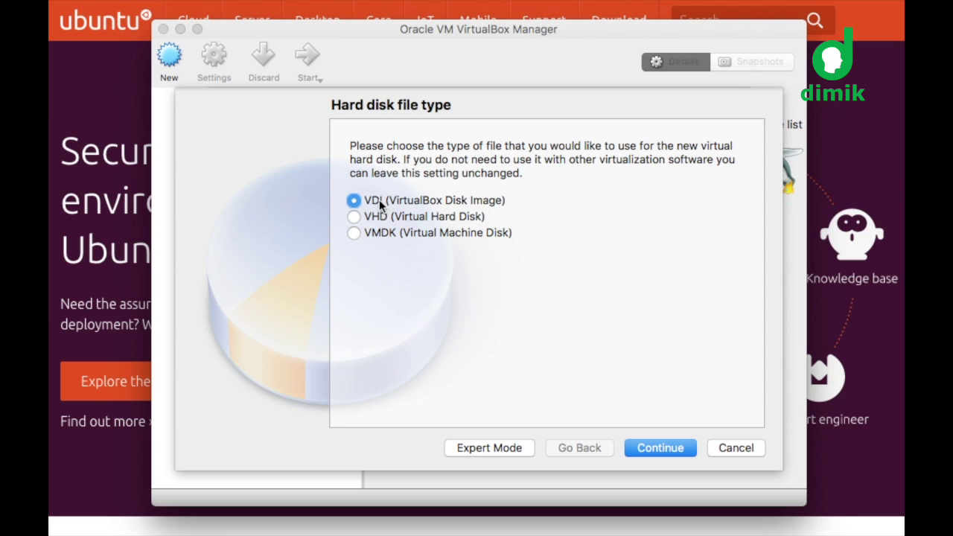
Step: Accept the VDI disk format and dynamically allocated storage
left_click(657, 450)
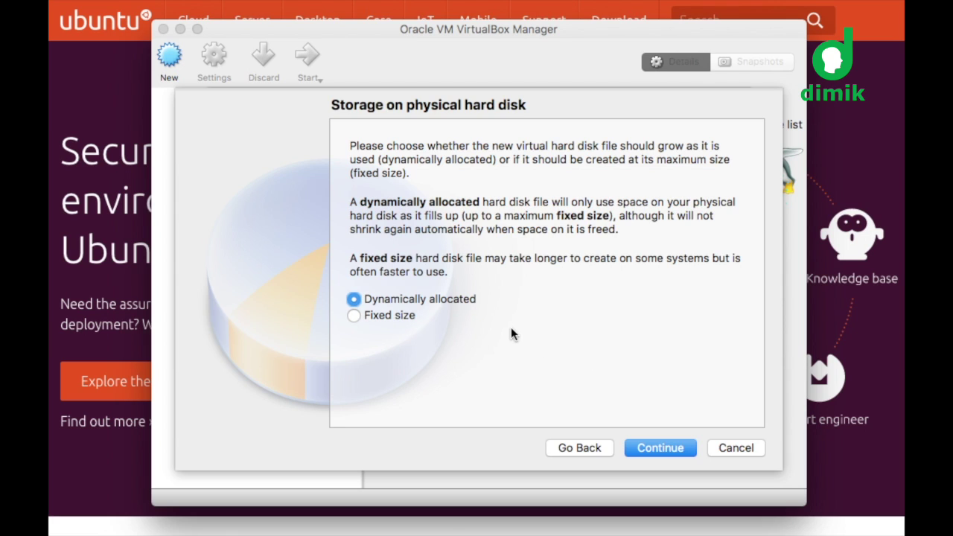
left_click(658, 448)
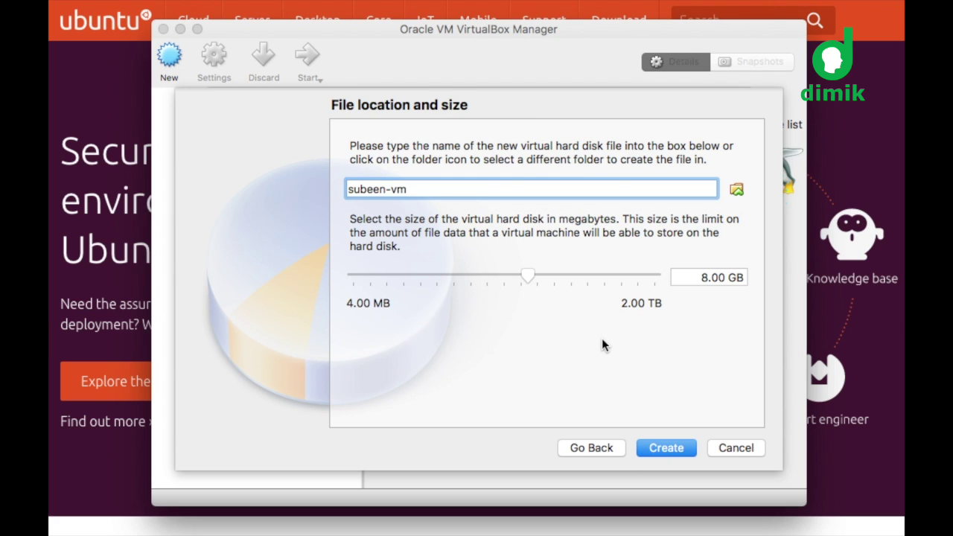
Step: Set the virtual disk size to 25.00 GB and create the machine
left_click(700, 277)
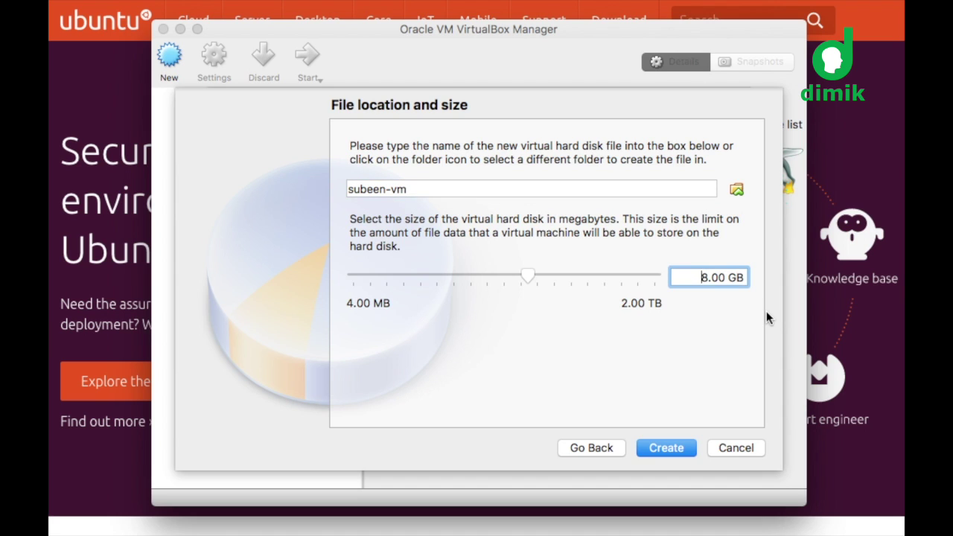
key("shift+Right")
type("25")
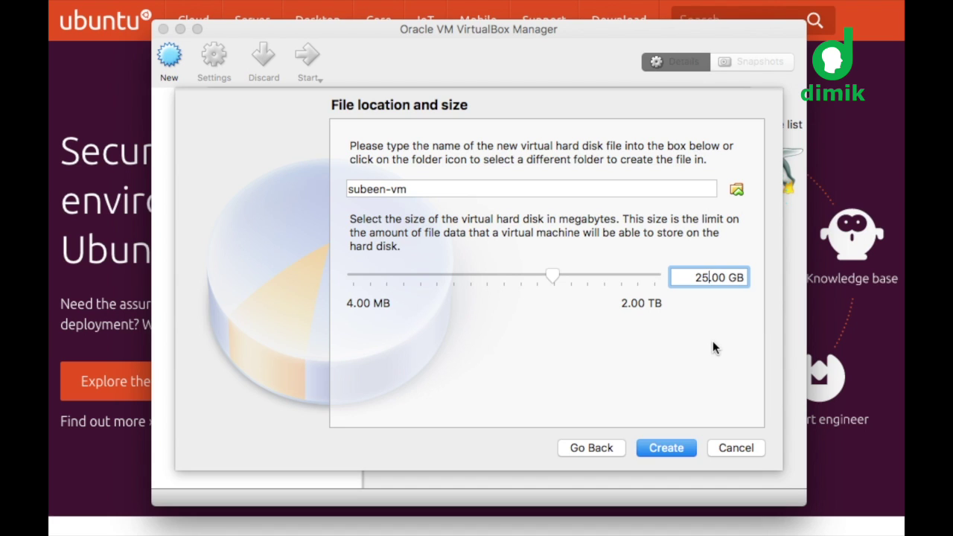
left_click(666, 450)
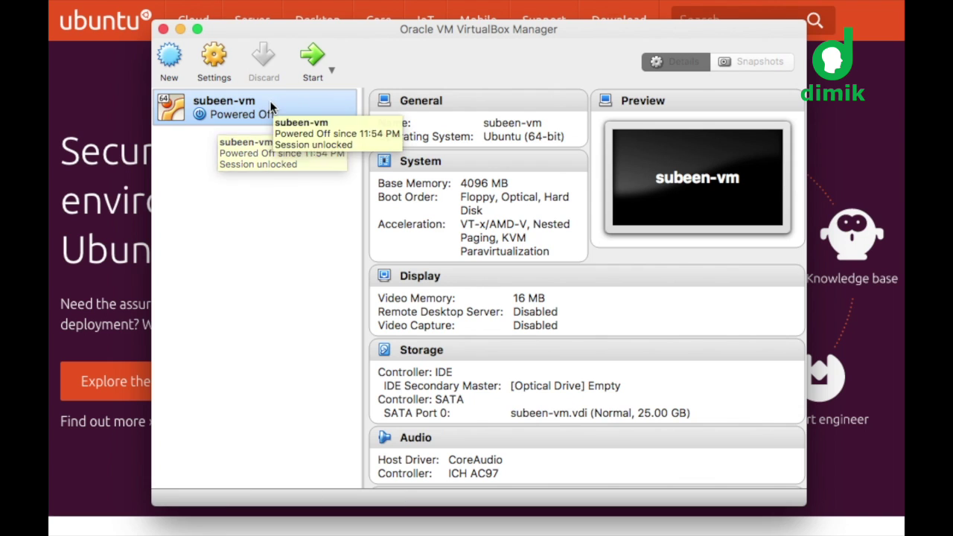
Step: Boot subeen-vm from ubuntu-16.04.1-desktop-amd64.iso as the startup disk
left_click(314, 61)
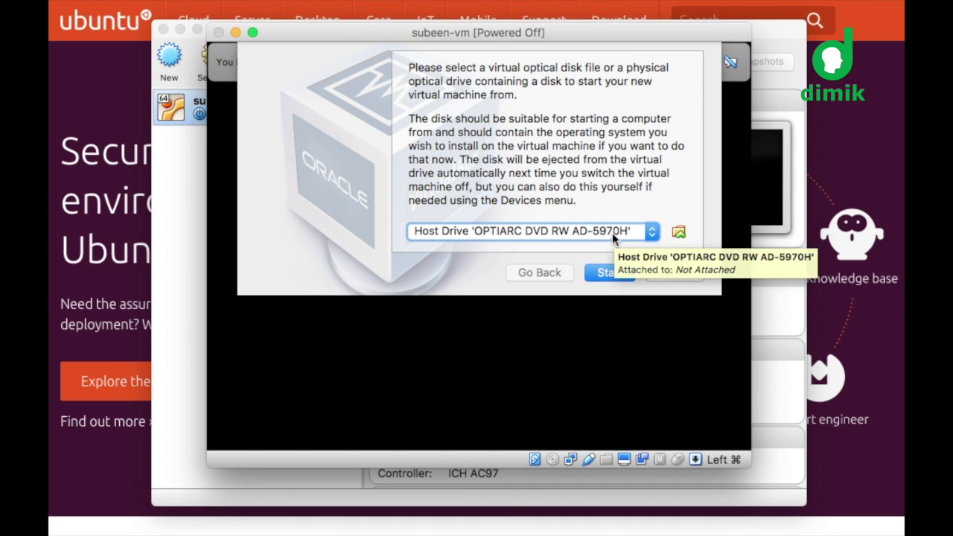
left_click(651, 234)
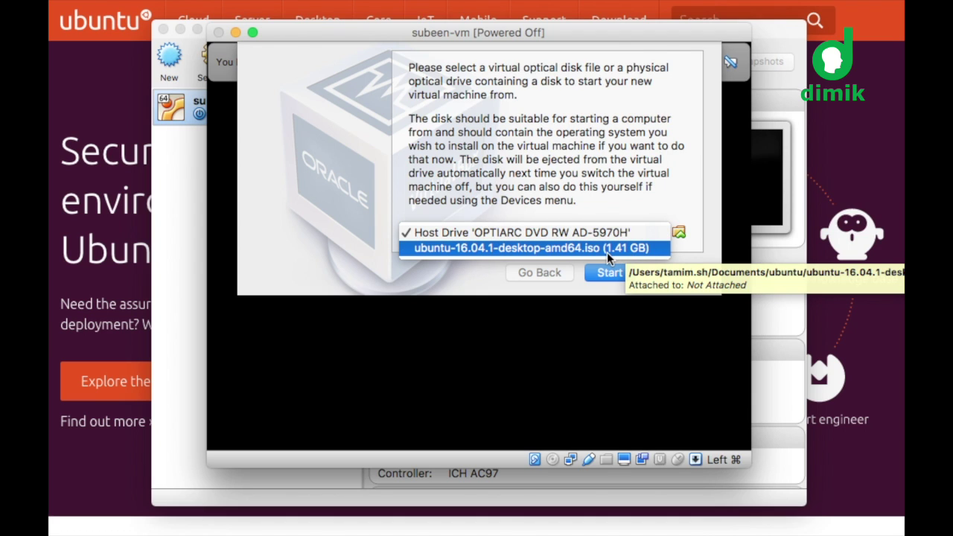
left_click(639, 203)
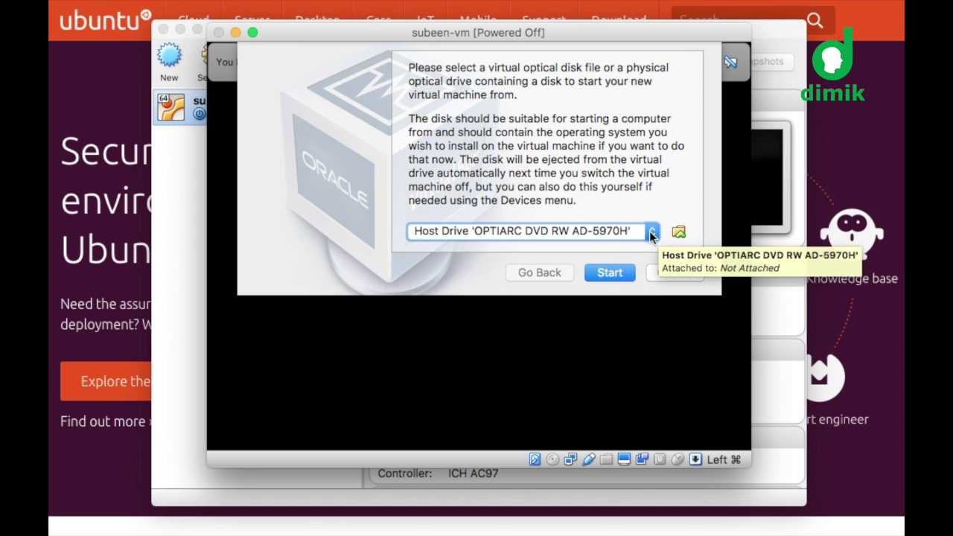
left_click(652, 236)
left_click(638, 234)
left_click(638, 234)
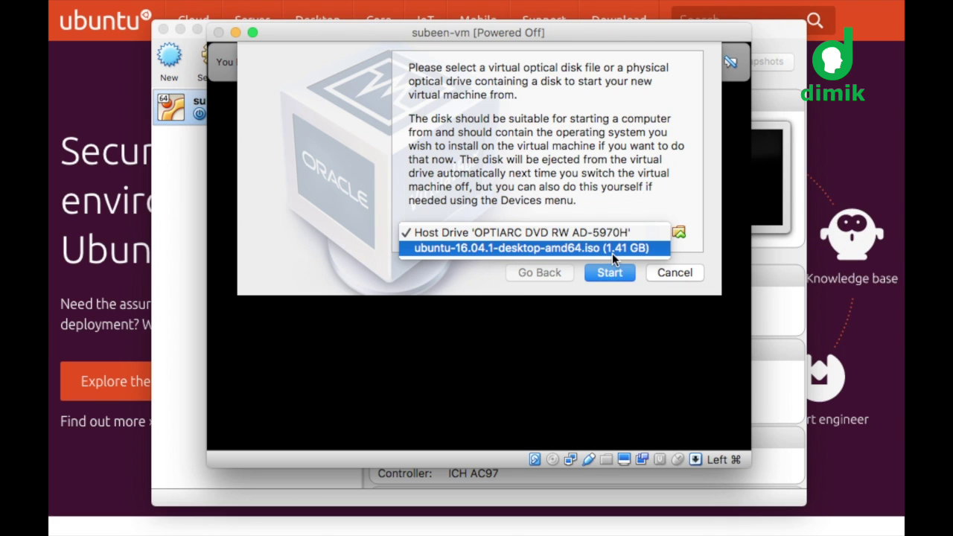
left_click(613, 253)
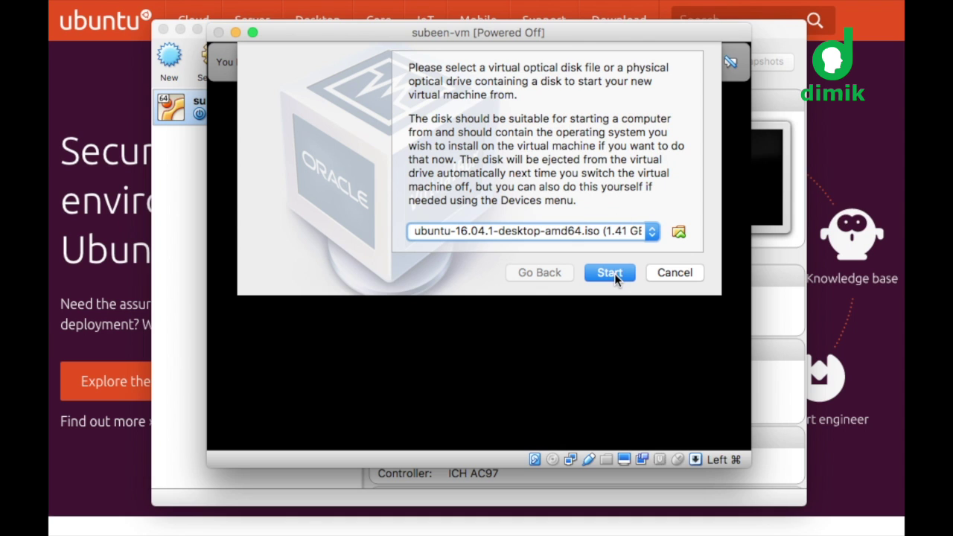
left_click(610, 272)
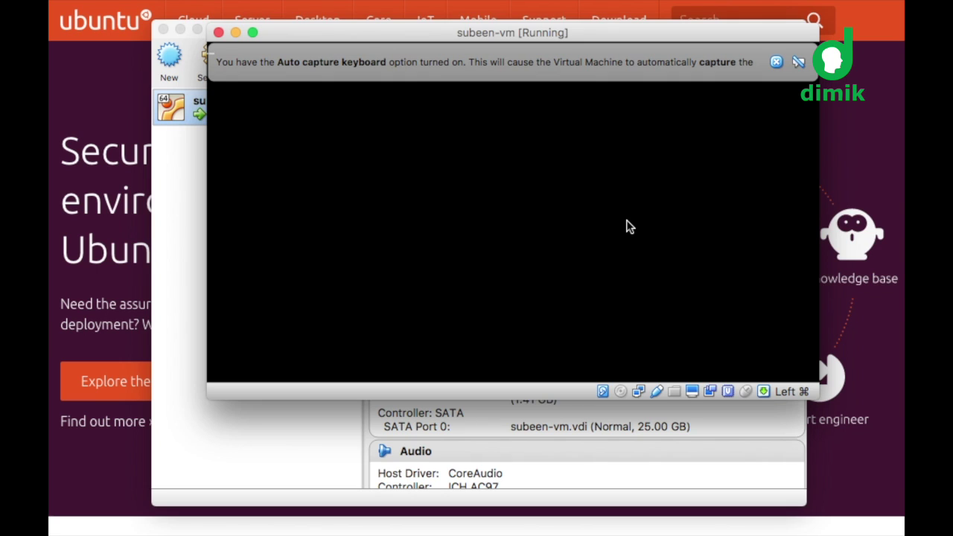
Step: Close the keyboard-capture and pointer-integration notices and move the VM window up and left
left_click(777, 63)
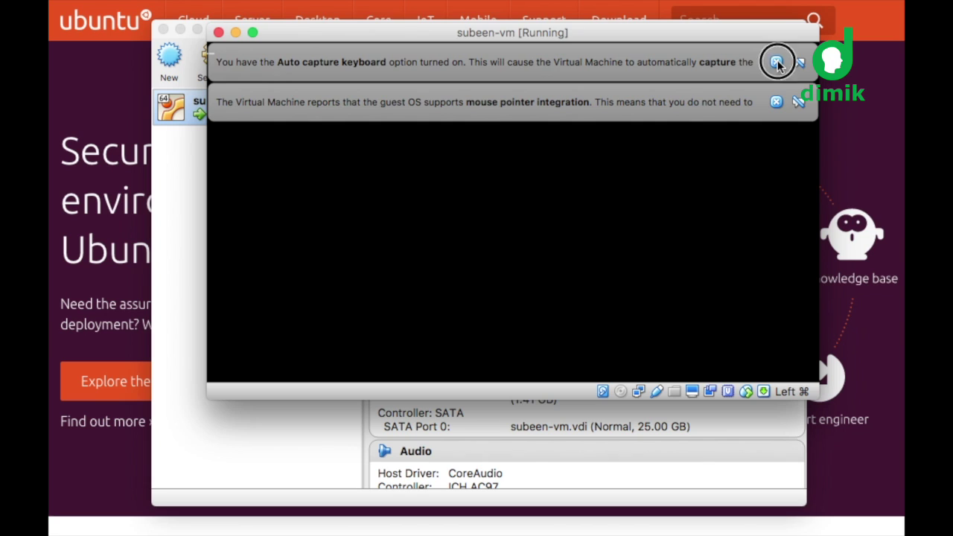
left_click(778, 64)
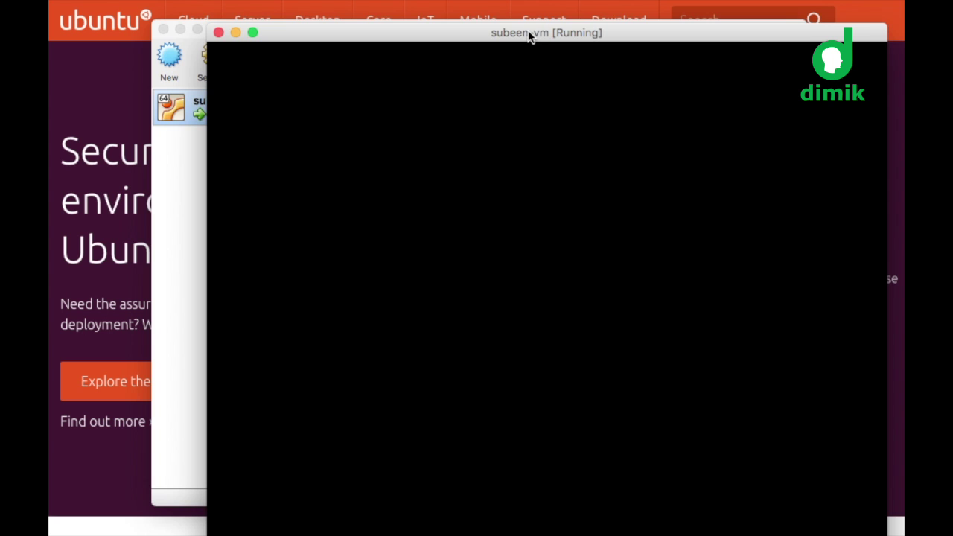
left_click_drag(530, 37, 477, 15)
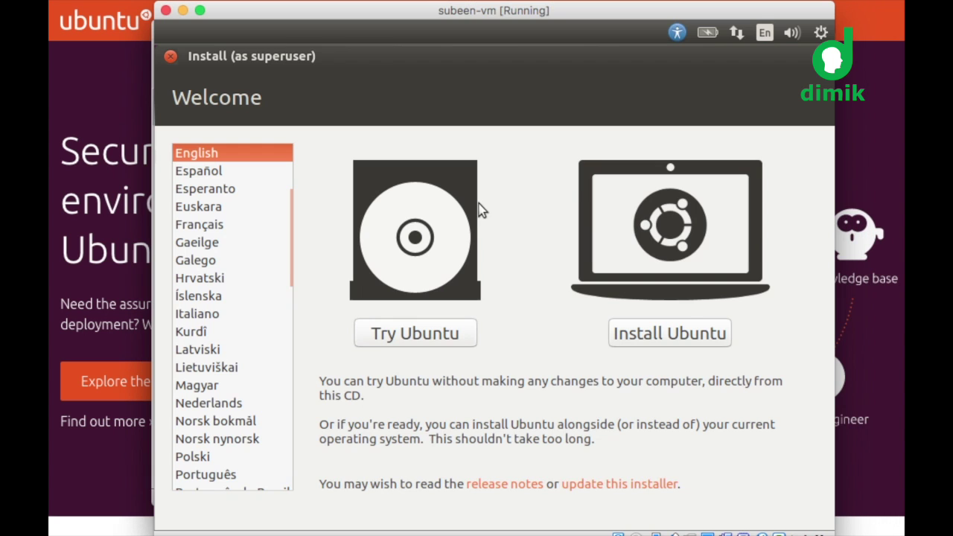
Step: Begin Install Ubuntu with download-updates and third-party software options left unchecked, then continue
left_click(669, 335)
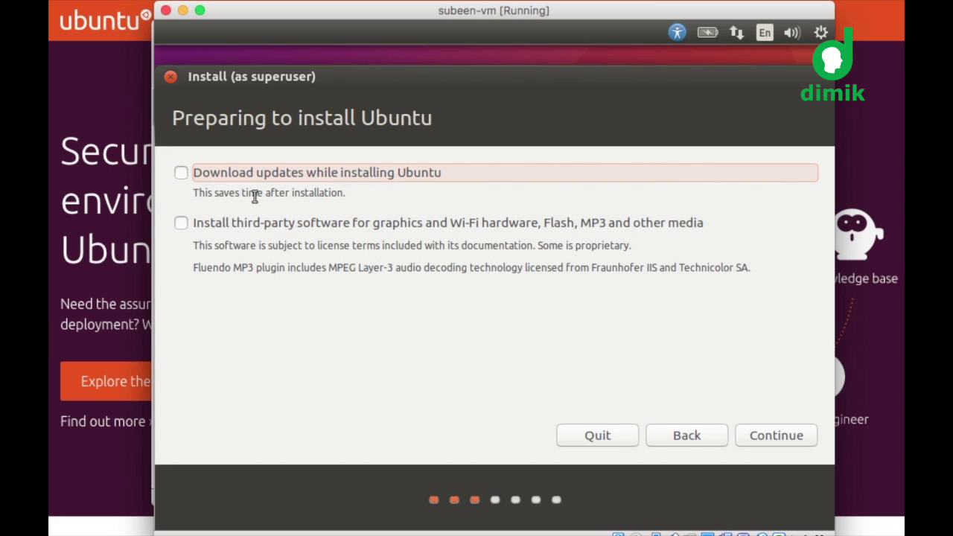
left_click(184, 176)
left_click(183, 223)
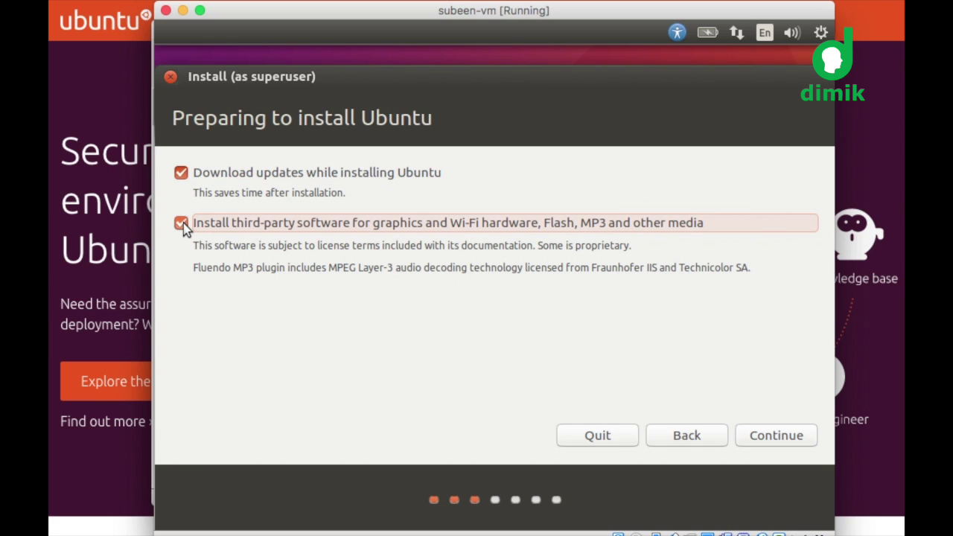
left_click(183, 178)
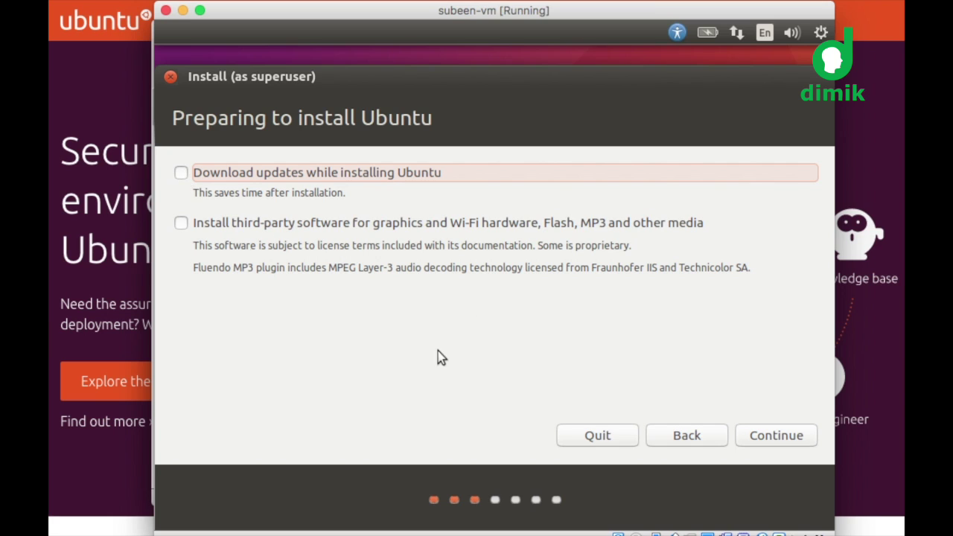
left_click(770, 438)
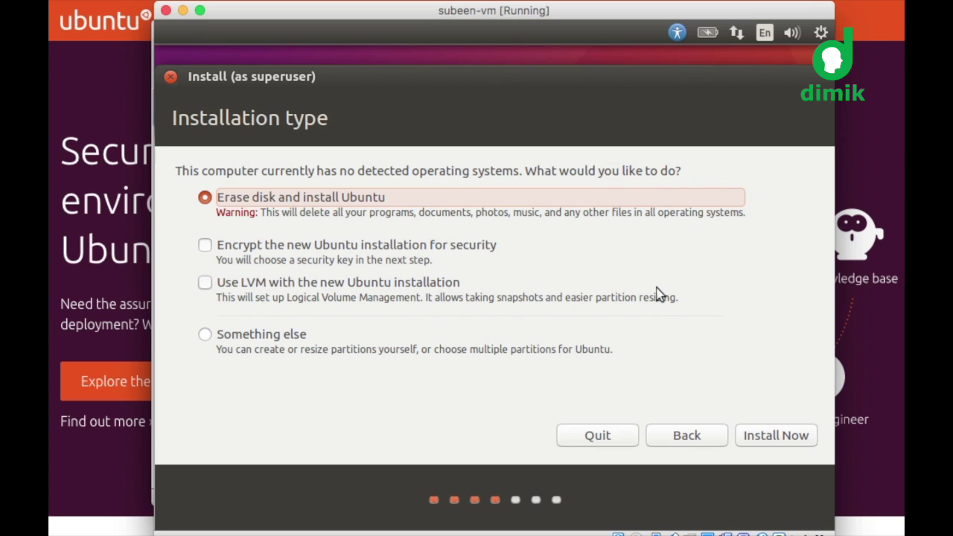
Step: Keep Erase disk and install Ubuntu selected and choose Install Now
left_click(774, 435)
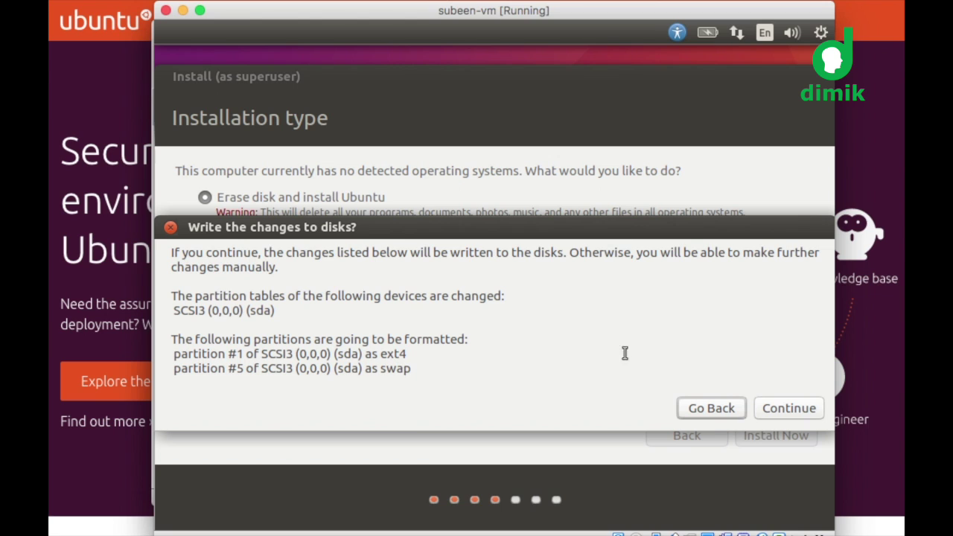
Step: Confirm writing the sda ext4 and swap partitions to disk, and keep Singapore as location
left_click(787, 411)
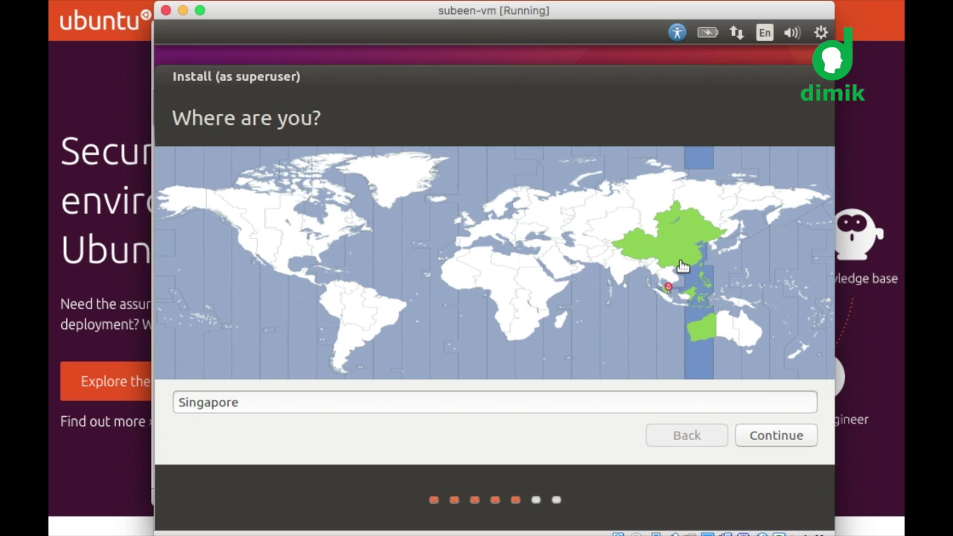
left_click(778, 438)
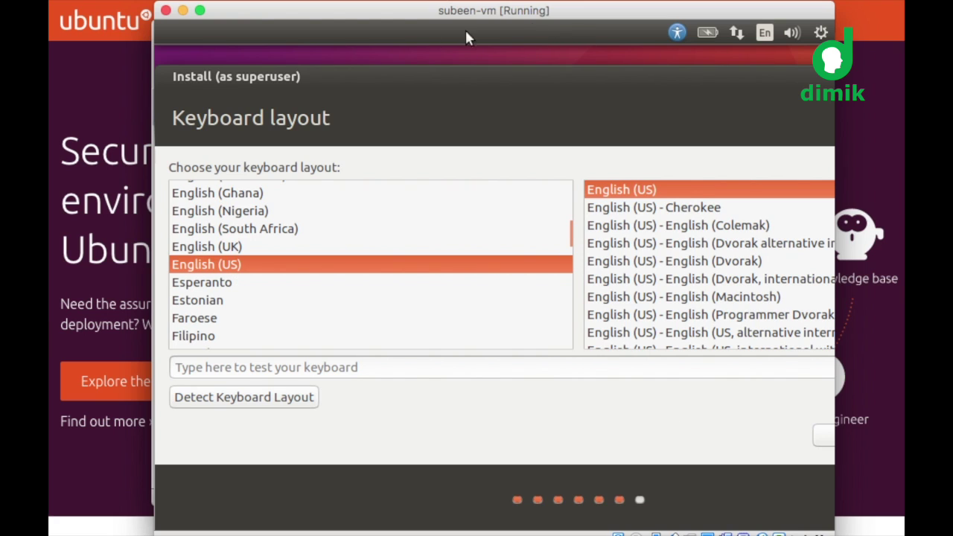
Step: Widen the VM window on both sides and keep the English (US) keyboard layout
left_click_drag(154, 13, 52, 15)
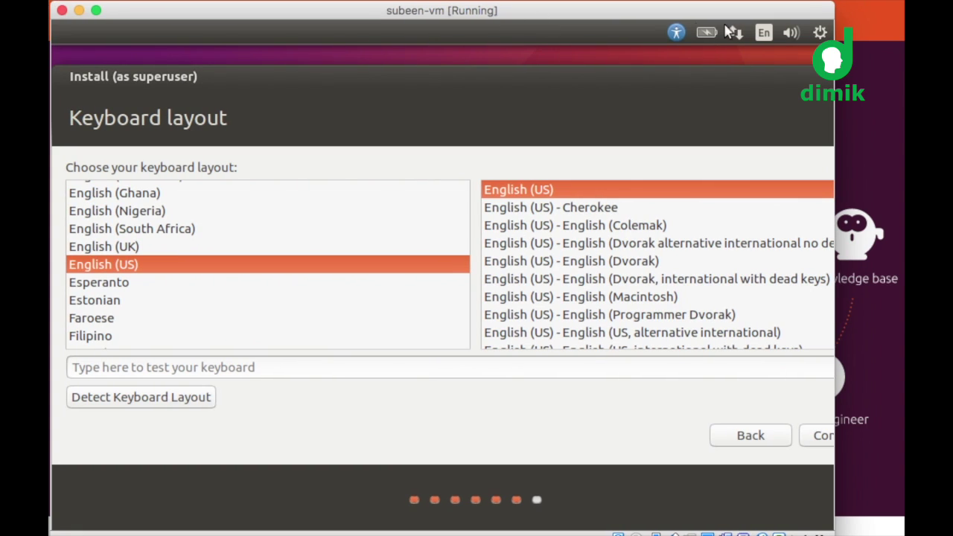
left_click_drag(833, 16, 899, 13)
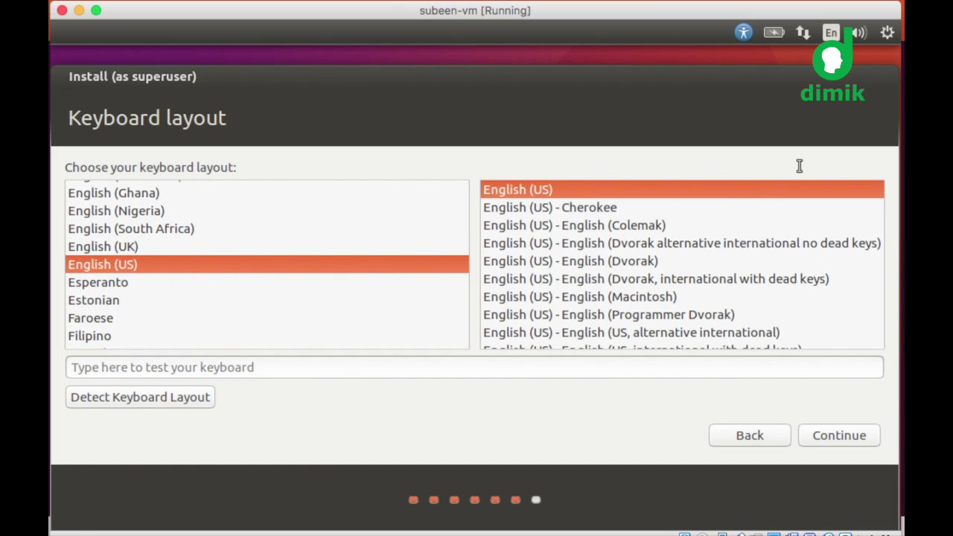
left_click(848, 442)
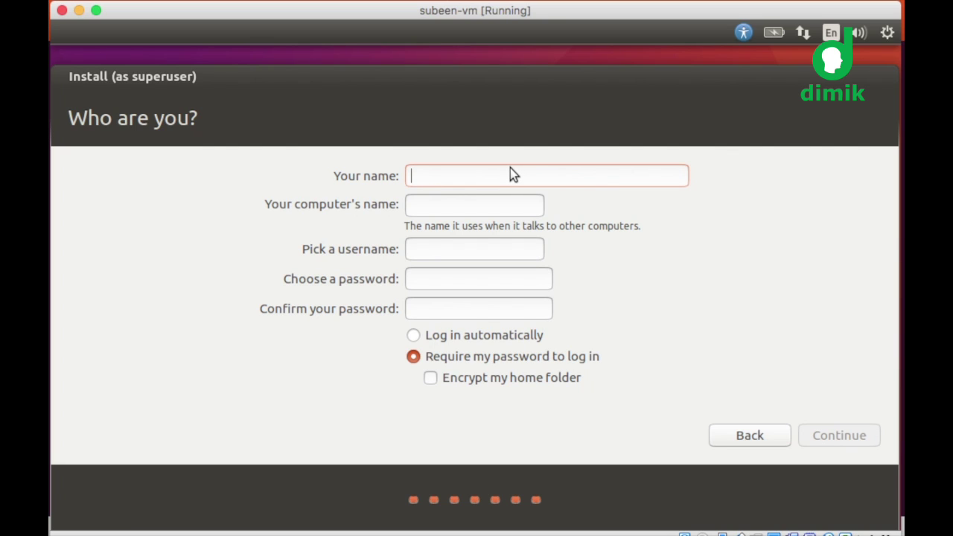
Step: Enter the user's full name, keep the suggested computer and user names, set a password, and submit
type("Tamim Shahriar")
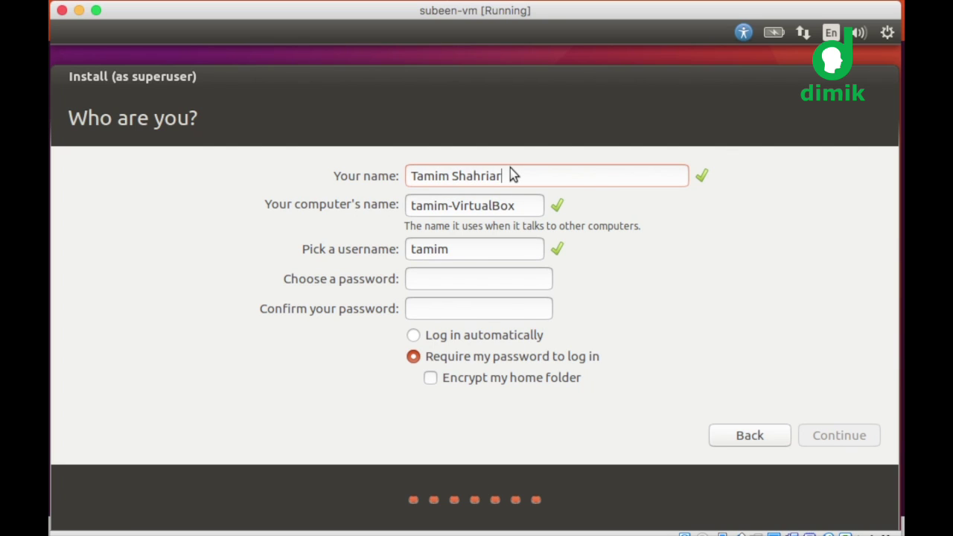
key("Tab")
key("Tab")
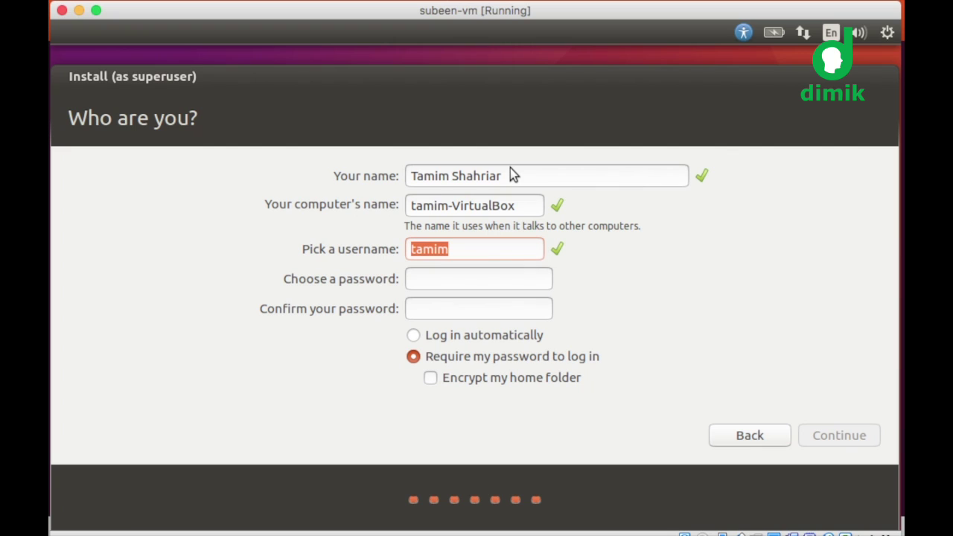
key("Tab")
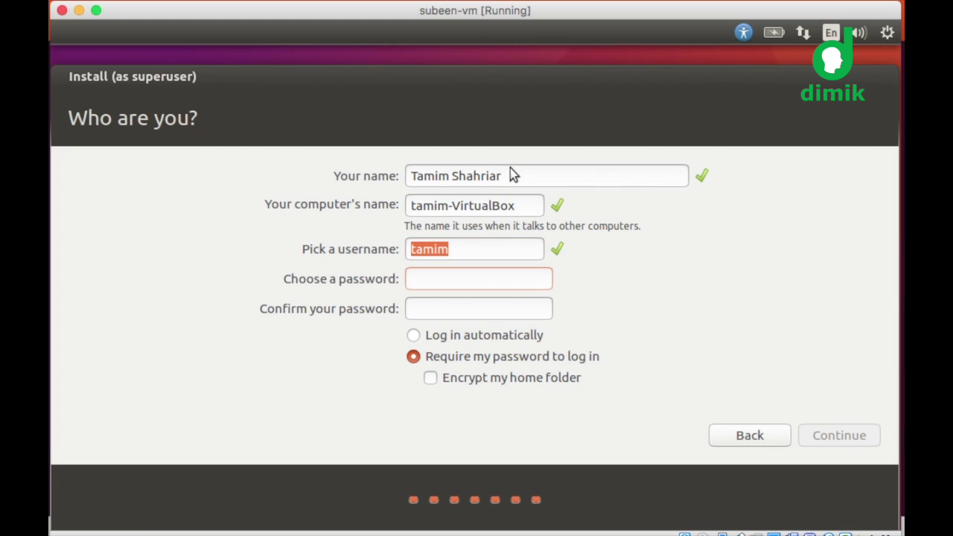
type("123456")
key("Tab")
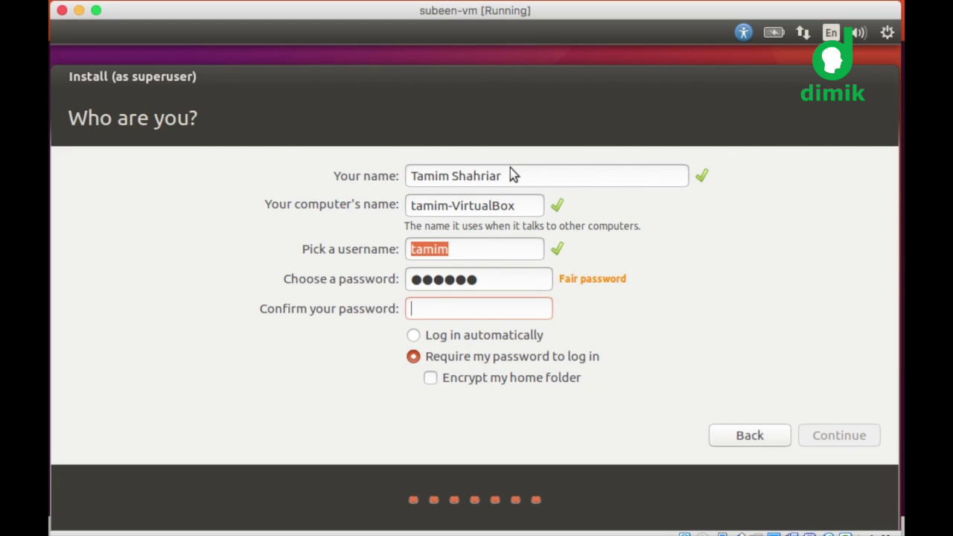
type("123456")
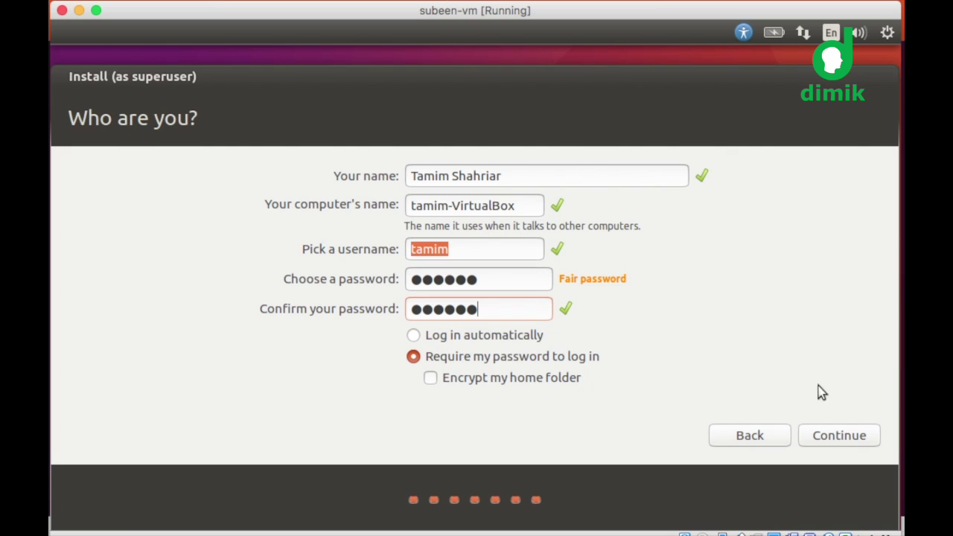
left_click(841, 436)
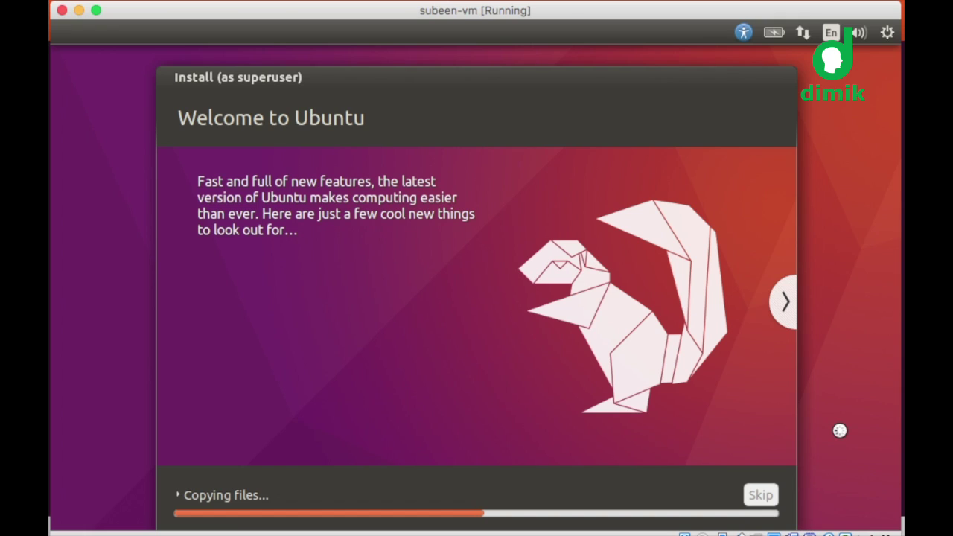
left_click(219, 498)
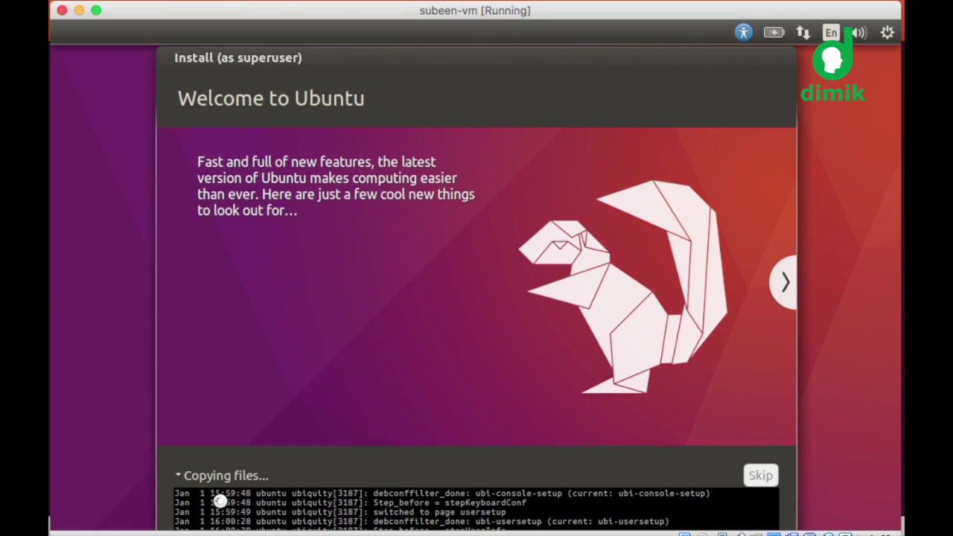
left_click(179, 477)
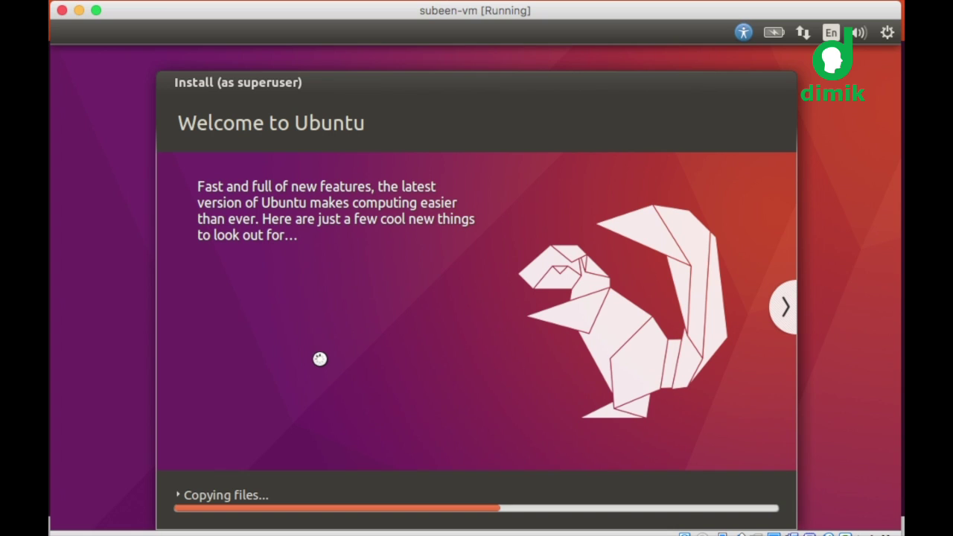